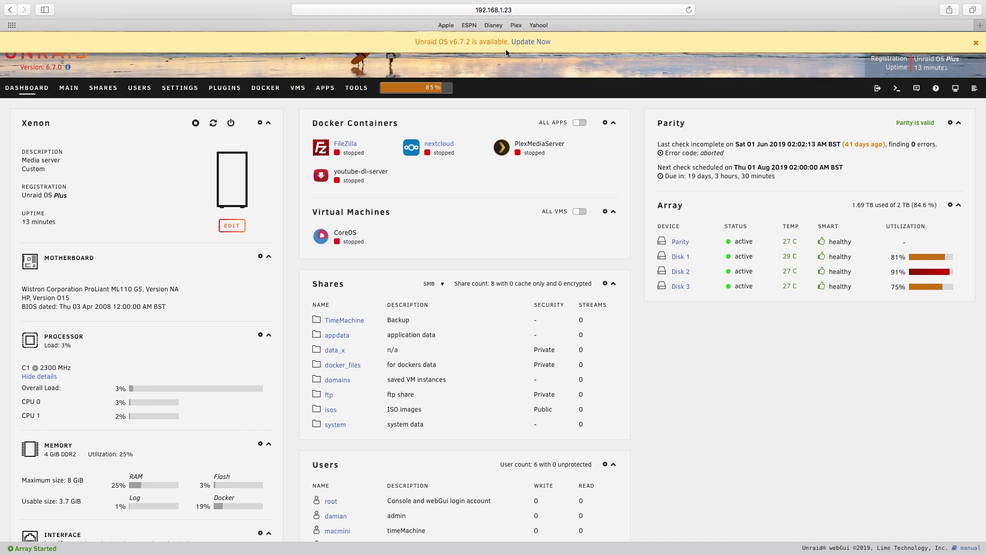
# Switch from the dashboard to the Tools page of server utilities.
pyautogui.click(360, 89)
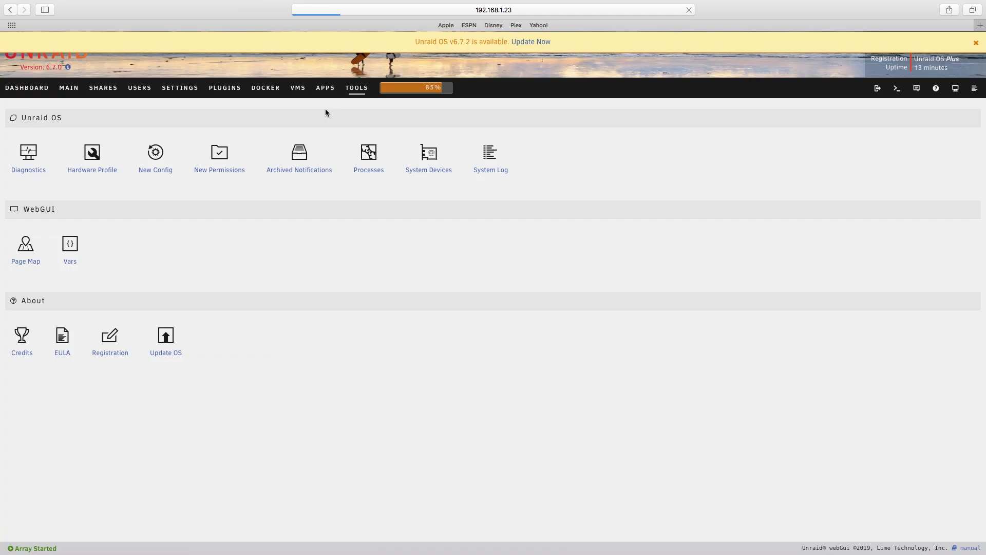
# Go to the Update OS page showing 6.7.0 installed and 6.7.2 available.
pyautogui.click(166, 355)
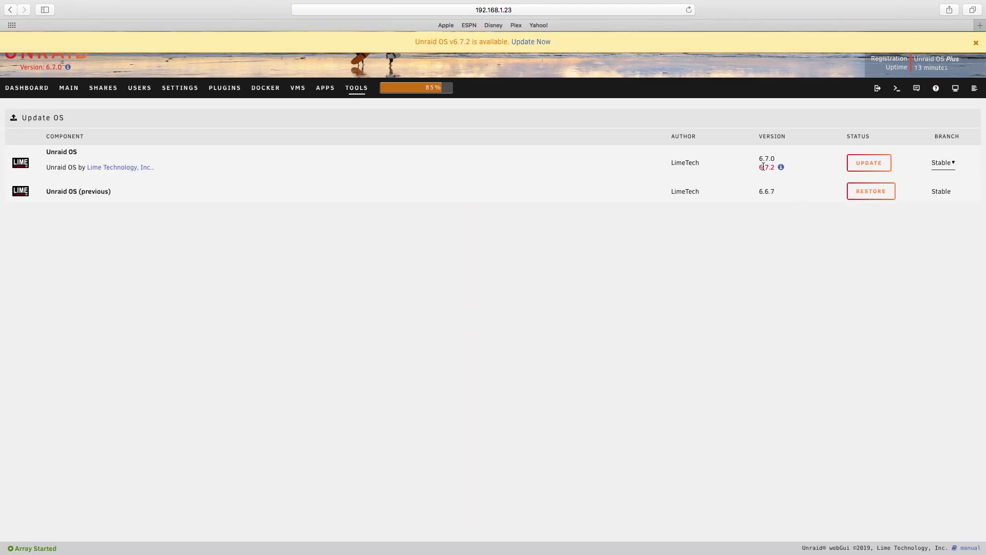
# Install the Unraid OS 6.7.2 update, dismiss the finished log and return to Main.
pyautogui.click(859, 166)
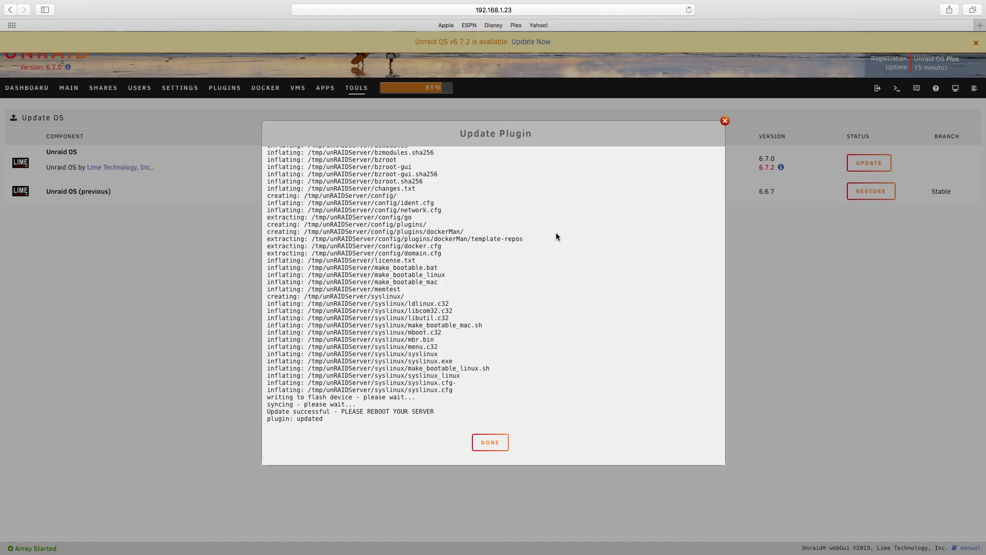
pyautogui.click(490, 442)
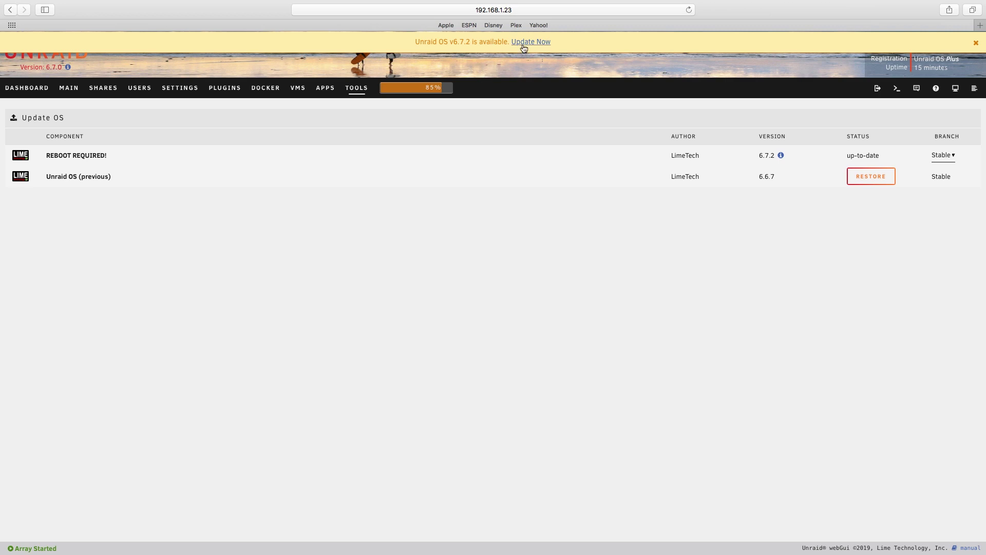
pyautogui.click(69, 88)
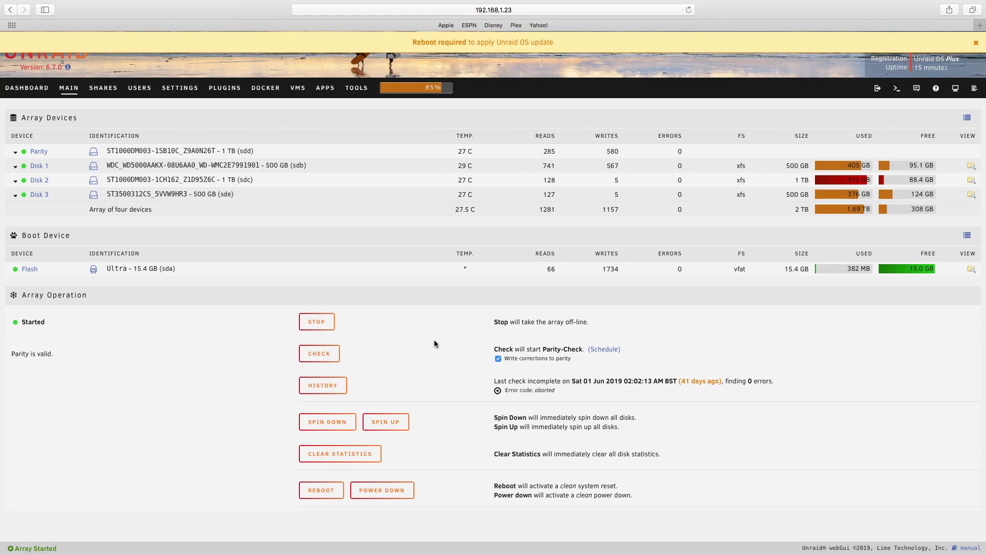
# Reboot the server from the Main page and confirm the restart.
pyautogui.click(330, 494)
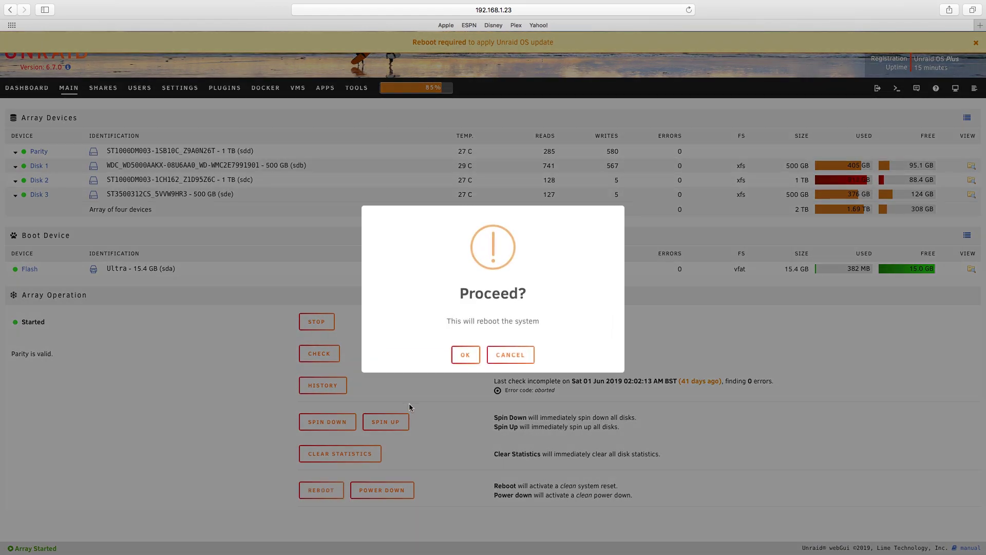
pyautogui.click(465, 358)
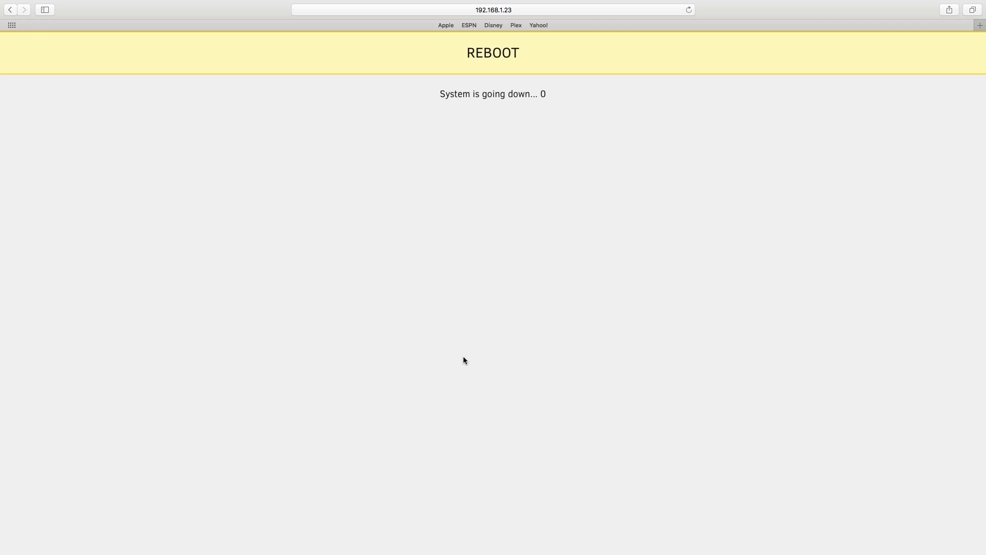
# Reload the server's web interface from the address bar once it is back up.
pyautogui.click(526, 9)
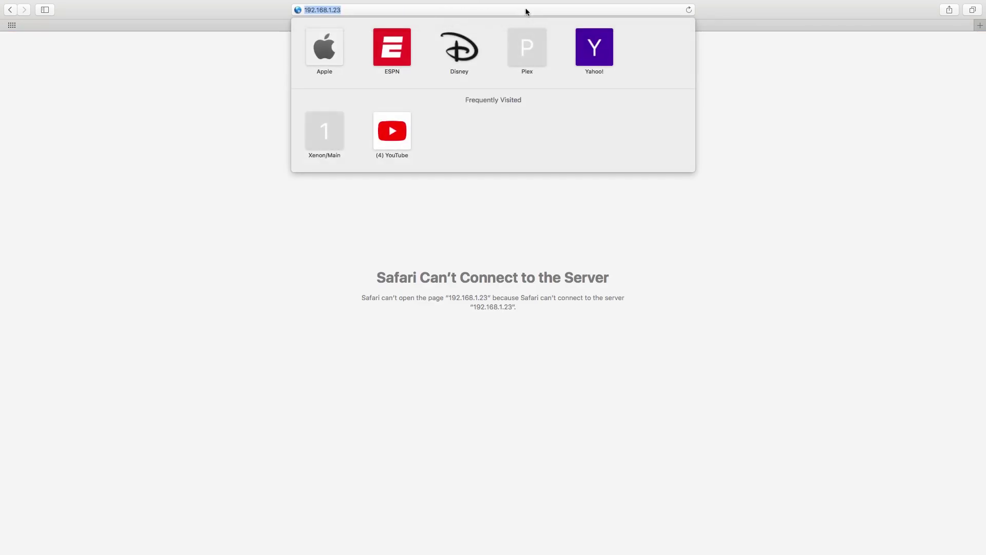
pyautogui.click(526, 10)
pyautogui.press('Return')
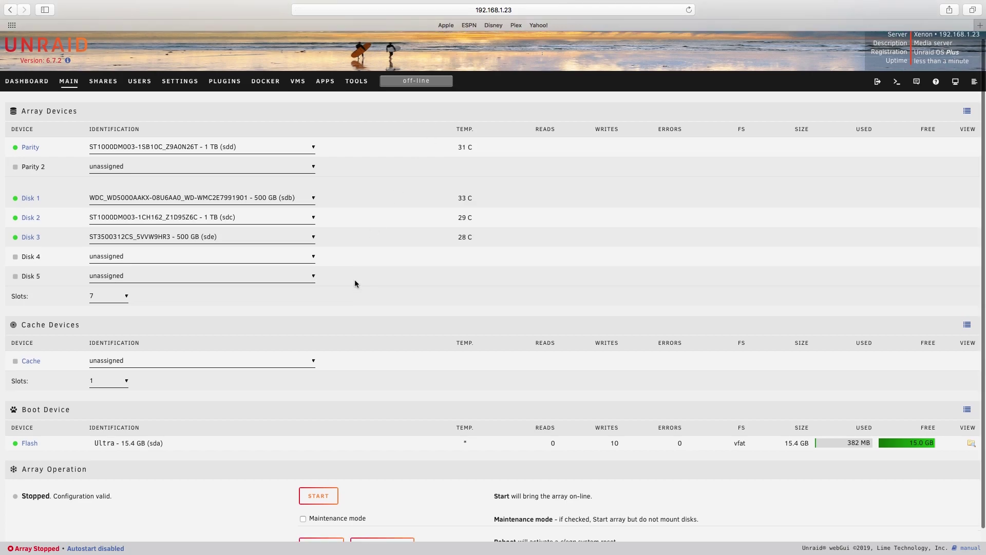
pyautogui.scroll(-1, 347, 369)
# Start the array under Array Operation and return to the dashboard on 6.7.2.
pyautogui.click(333, 465)
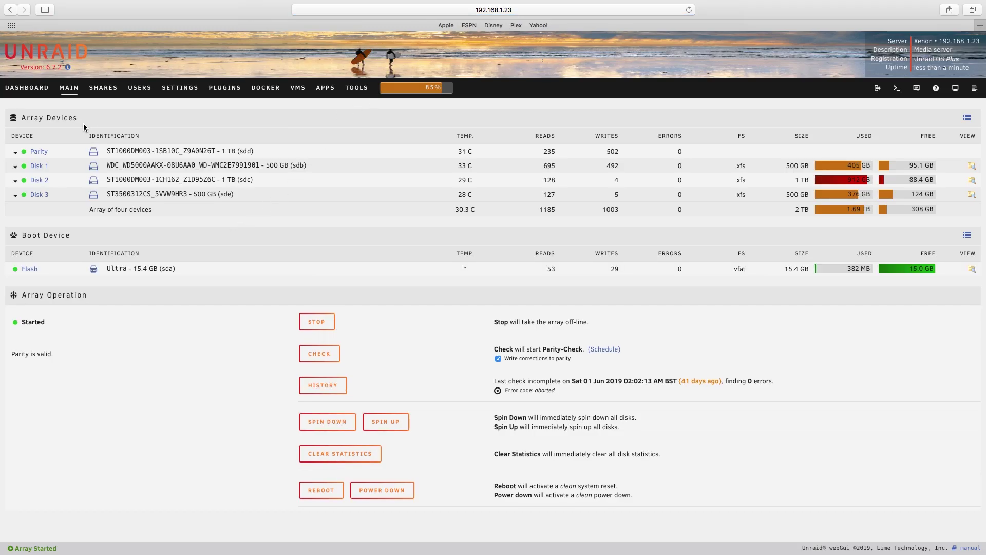
pyautogui.click(34, 94)
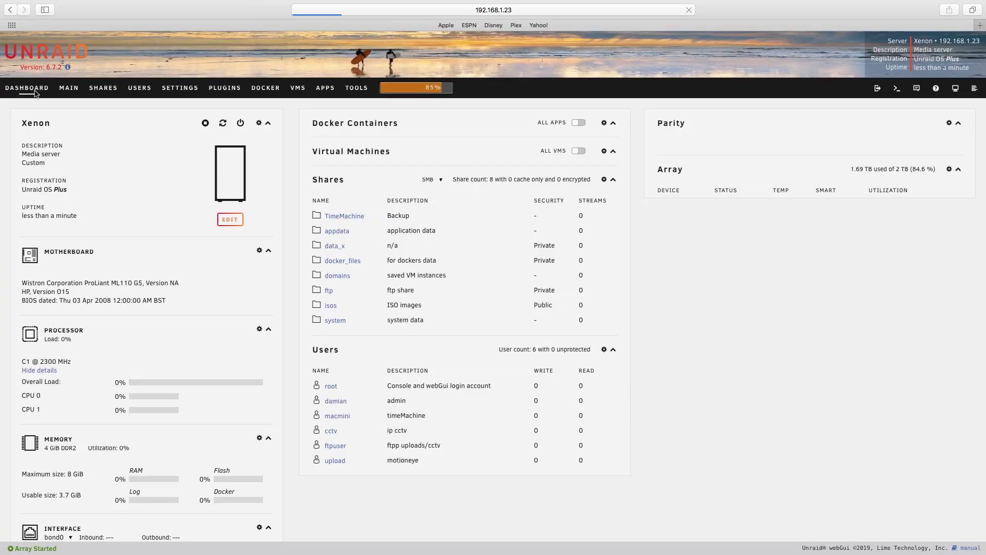